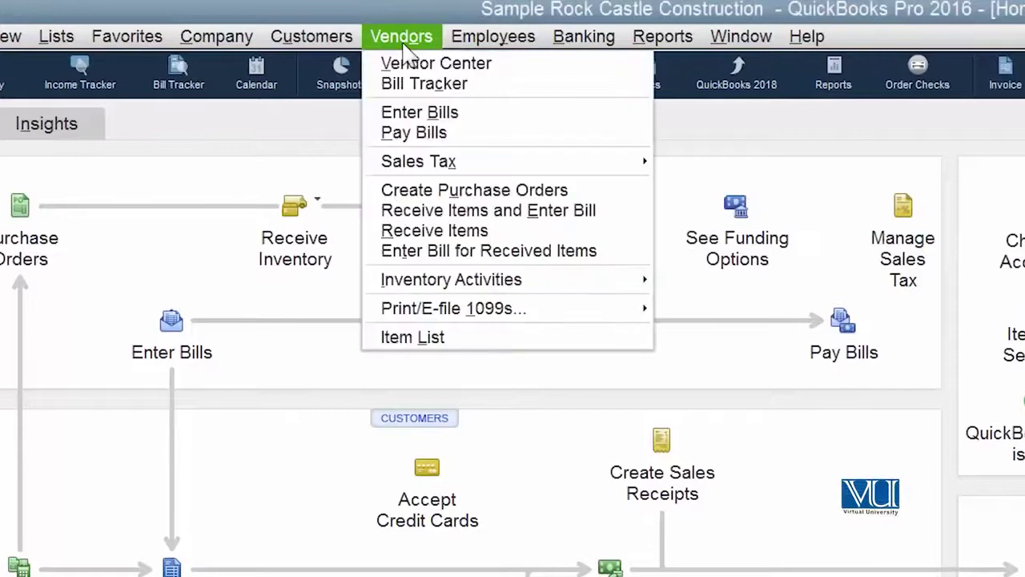
- Open the Vendor Center and view the details of Bruce's Office Machines, Cal Gas & Electric, Bayshore Water and C.U. Electric
left_click(418, 65)
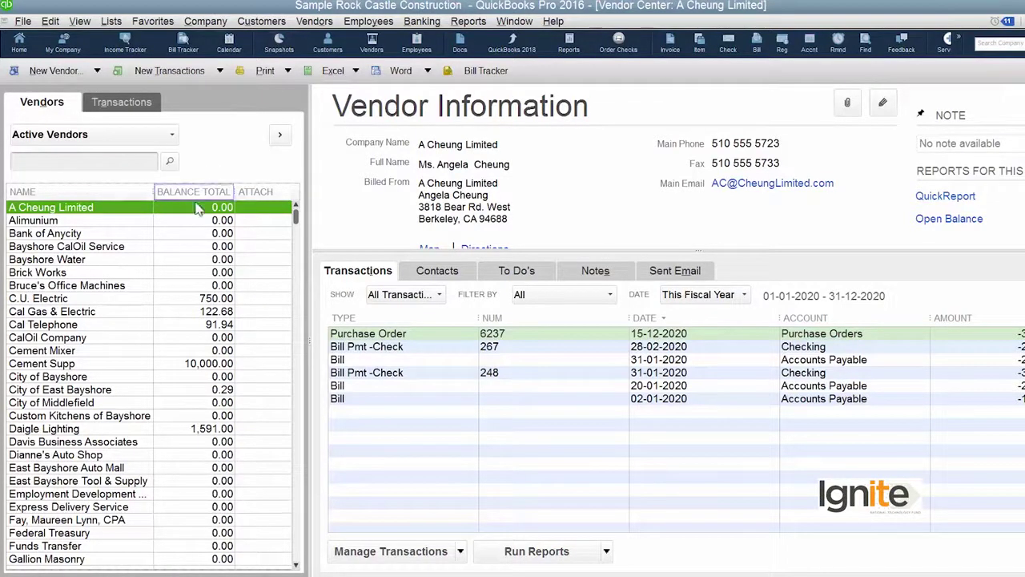
left_click(80, 286)
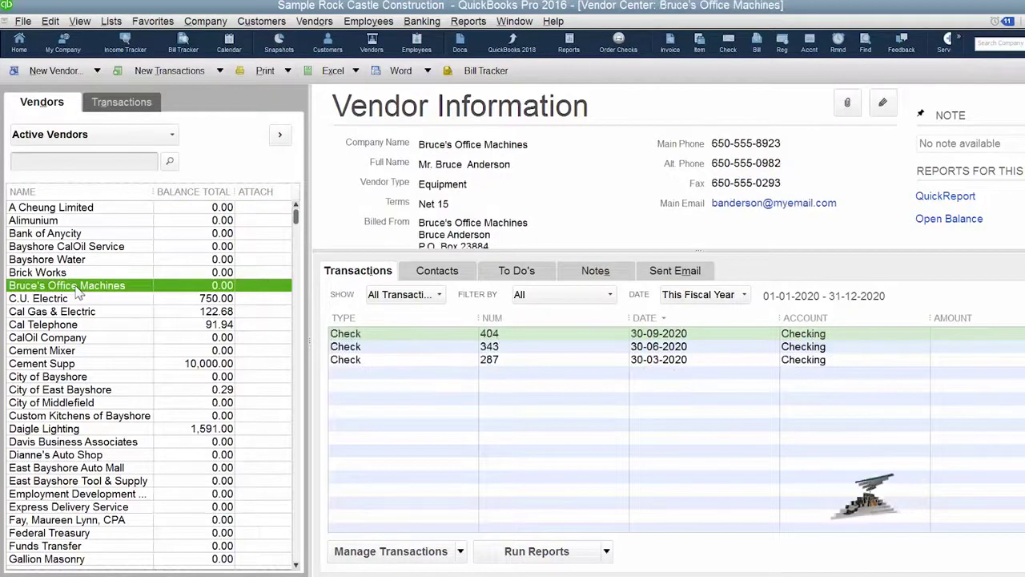
left_click(88, 313)
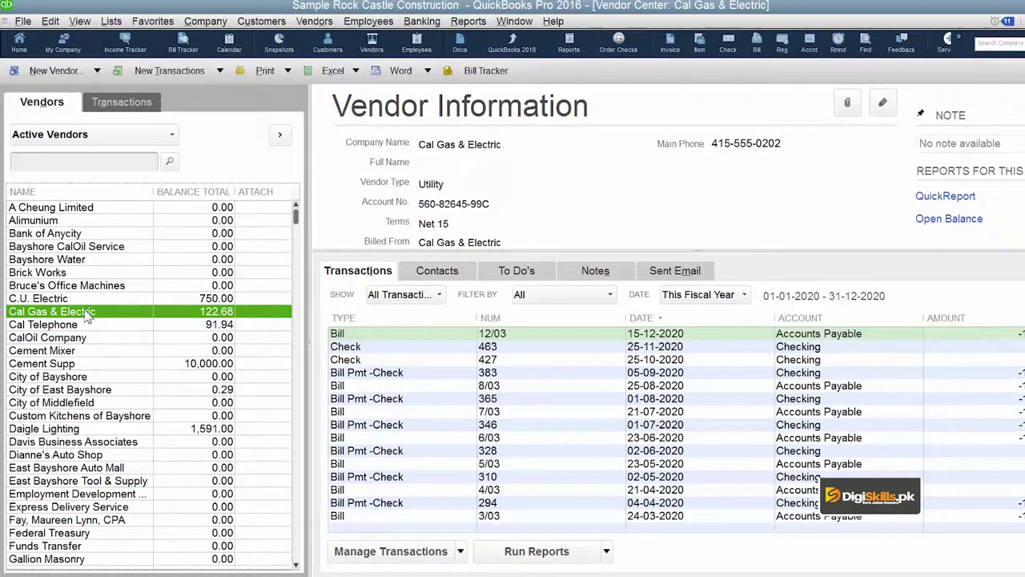
left_click(125, 261)
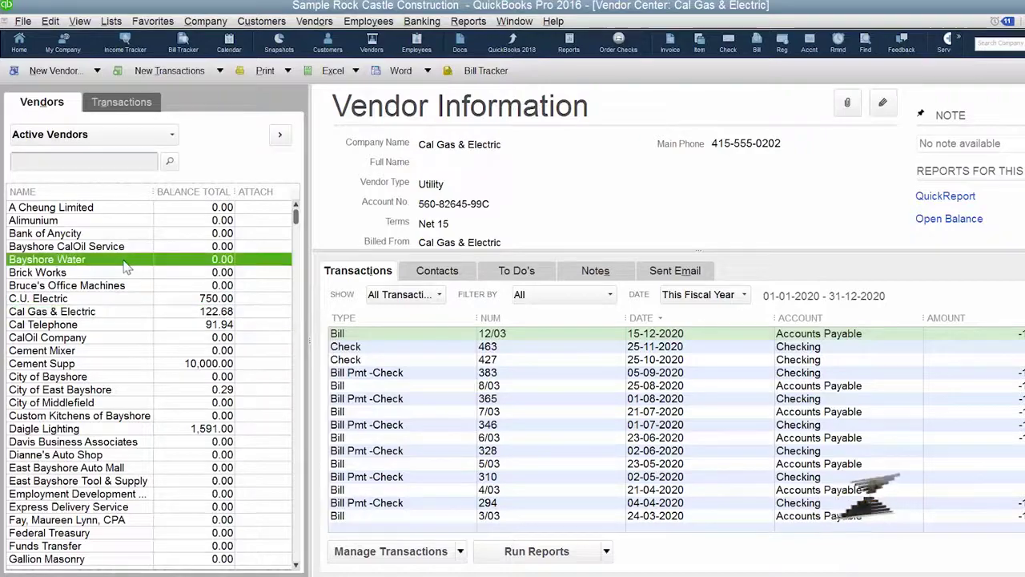
left_click(86, 299)
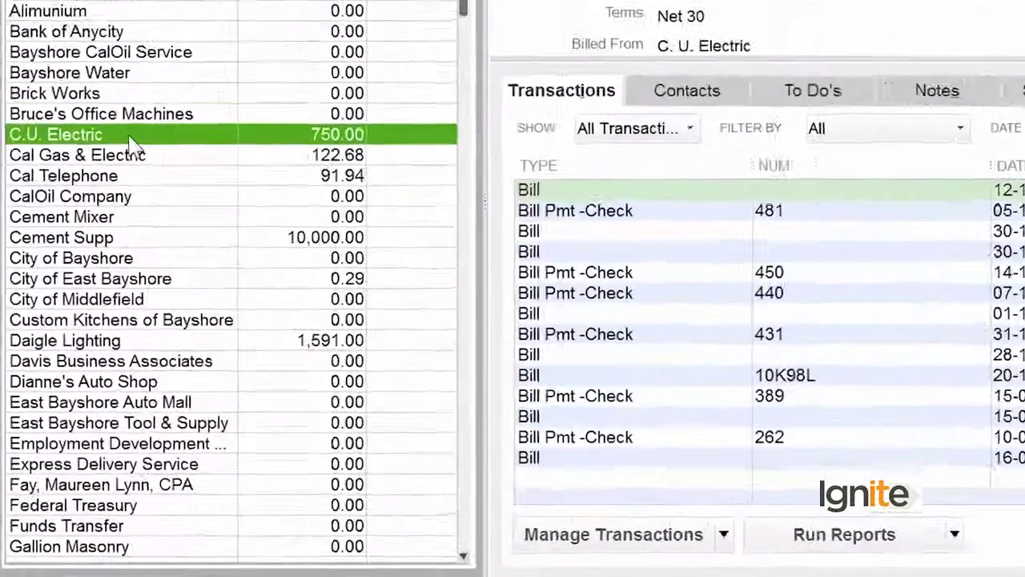
- Add the Account No. column to the vendor list and widen the list pane to fit it
right_click(87, 302)
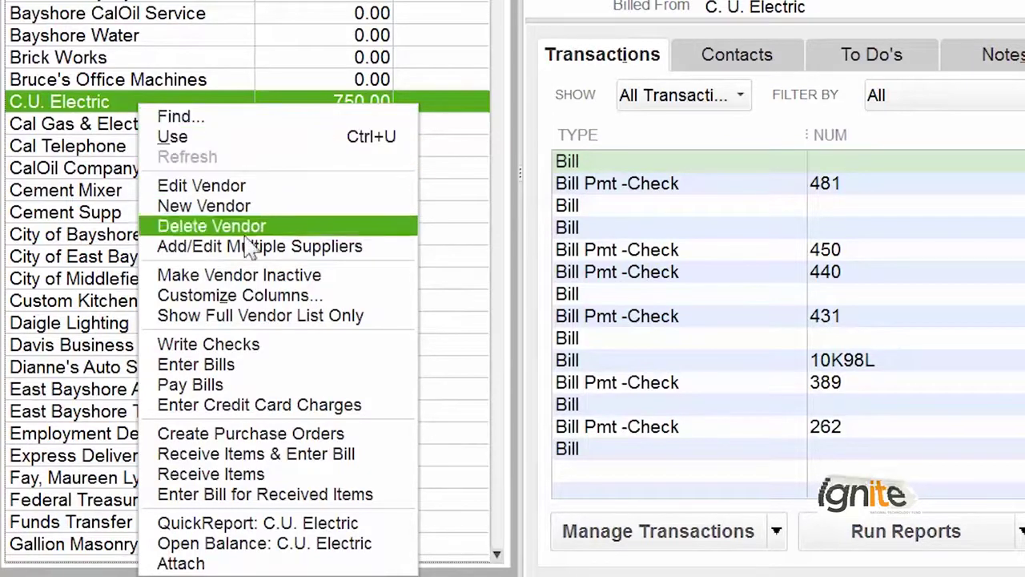
left_click(284, 296)
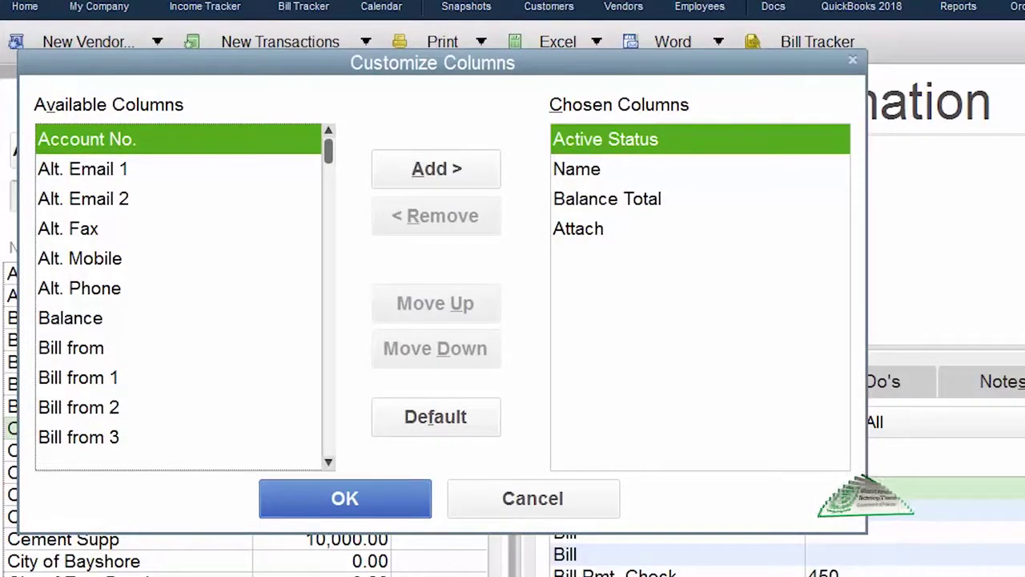
left_click(327, 462)
left_click(328, 464)
left_click(328, 463)
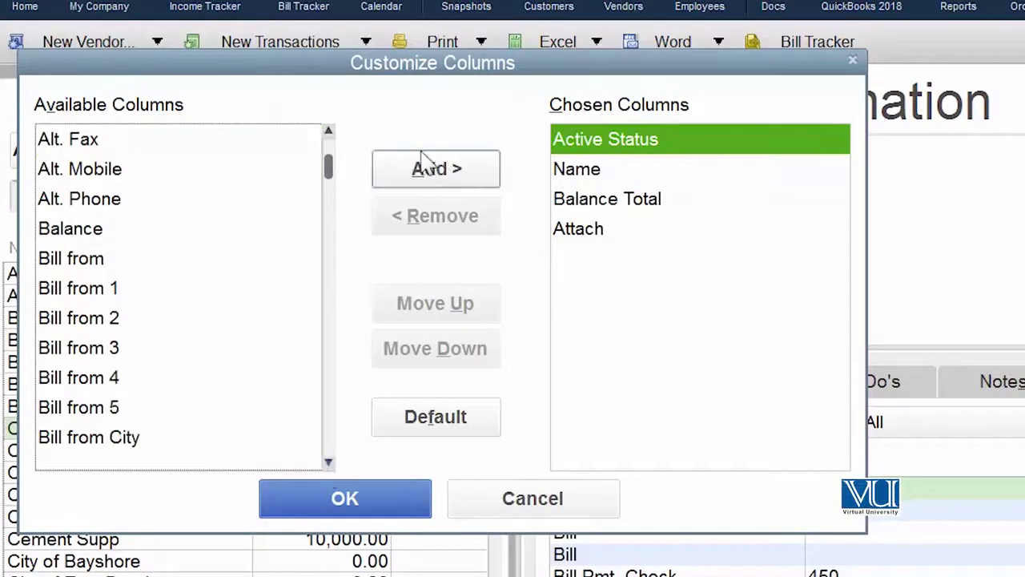
scroll(254, 128, "up", 1)
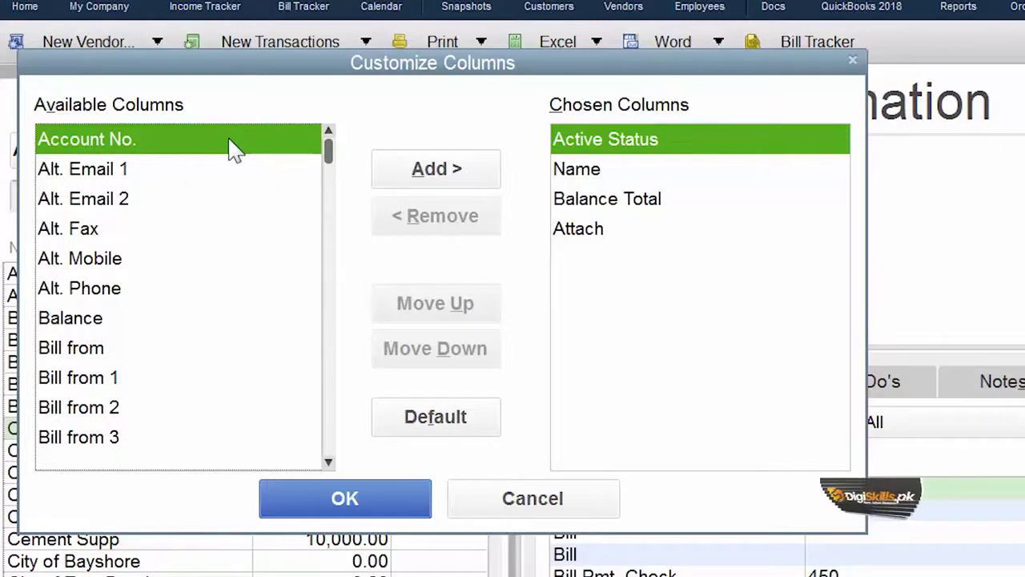
left_click(410, 170)
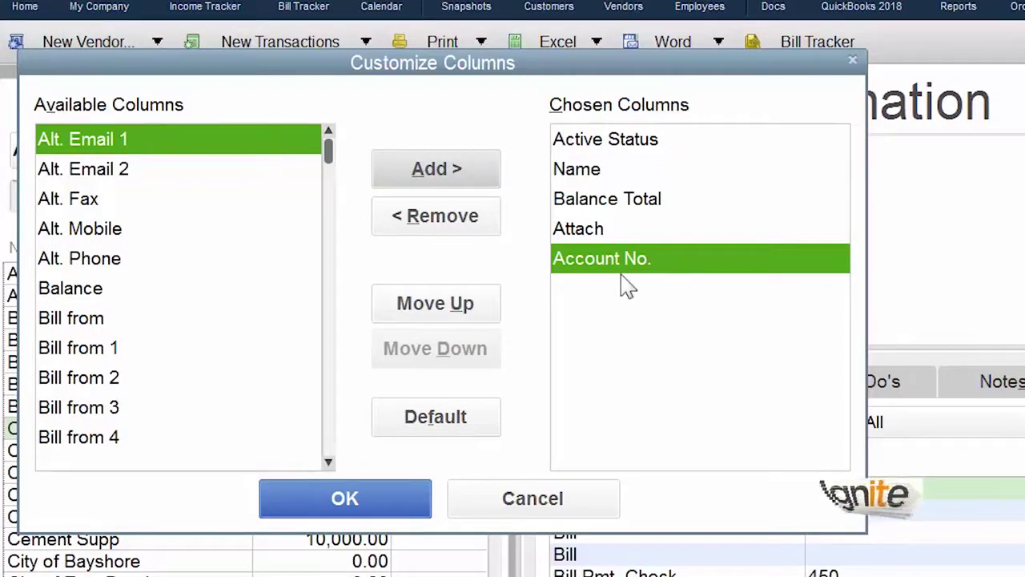
left_click(396, 492)
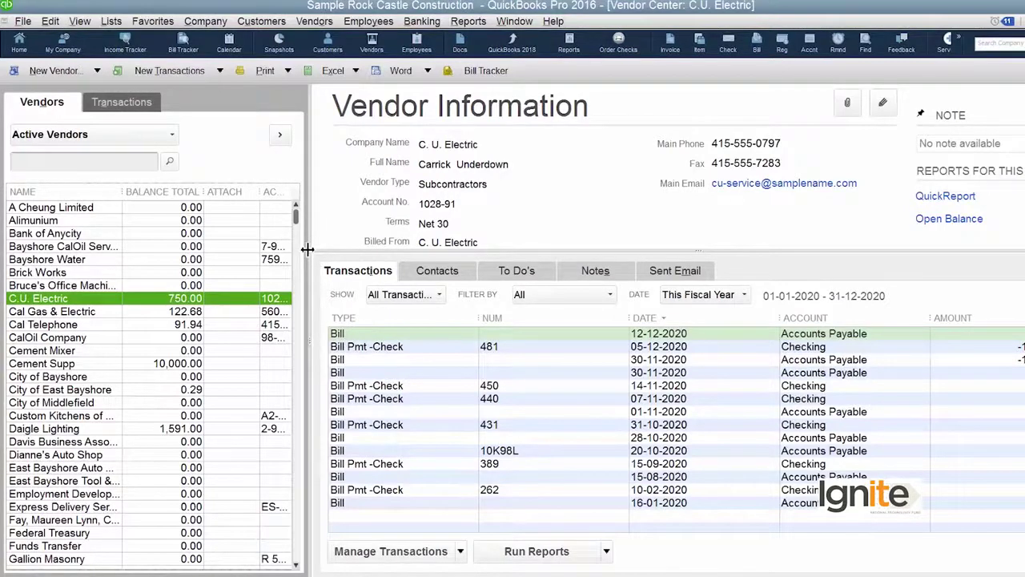
left_click_drag(307, 249, 423, 282)
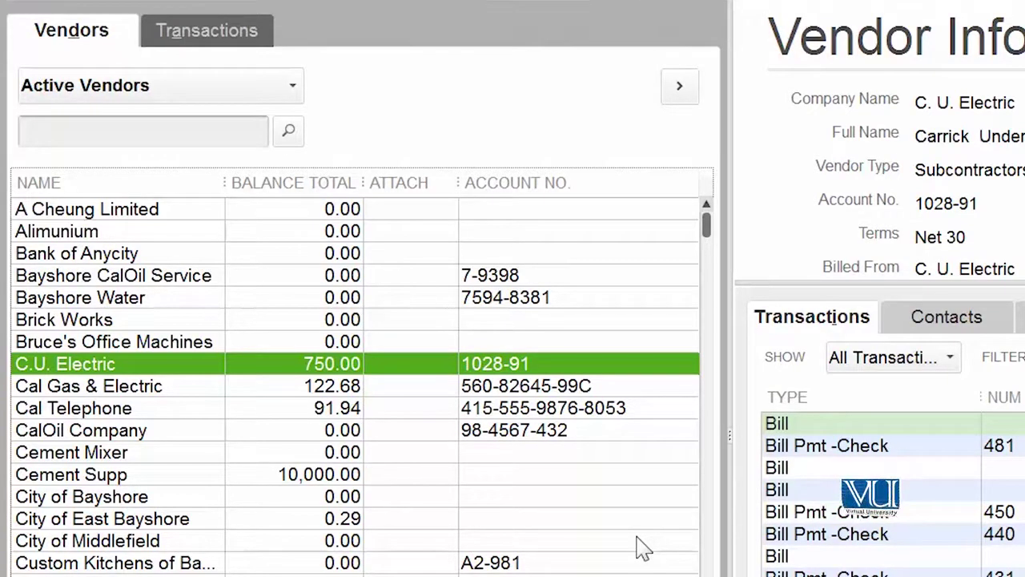
- Narrow the Name and Balance Total columns in the expanded full-width vendor list and return to the split view
left_click(687, 96)
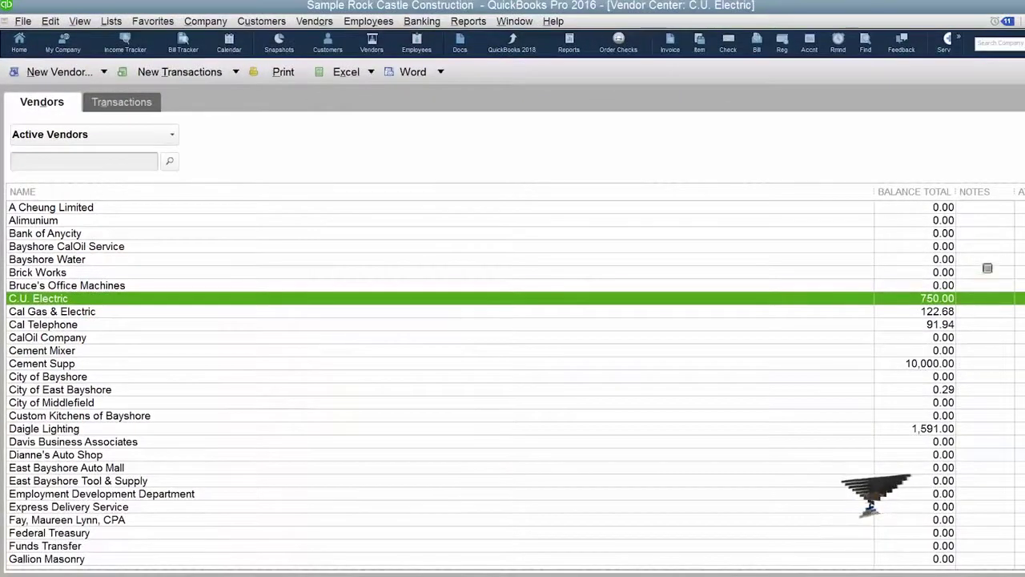
left_click_drag(874, 191, 252, 199)
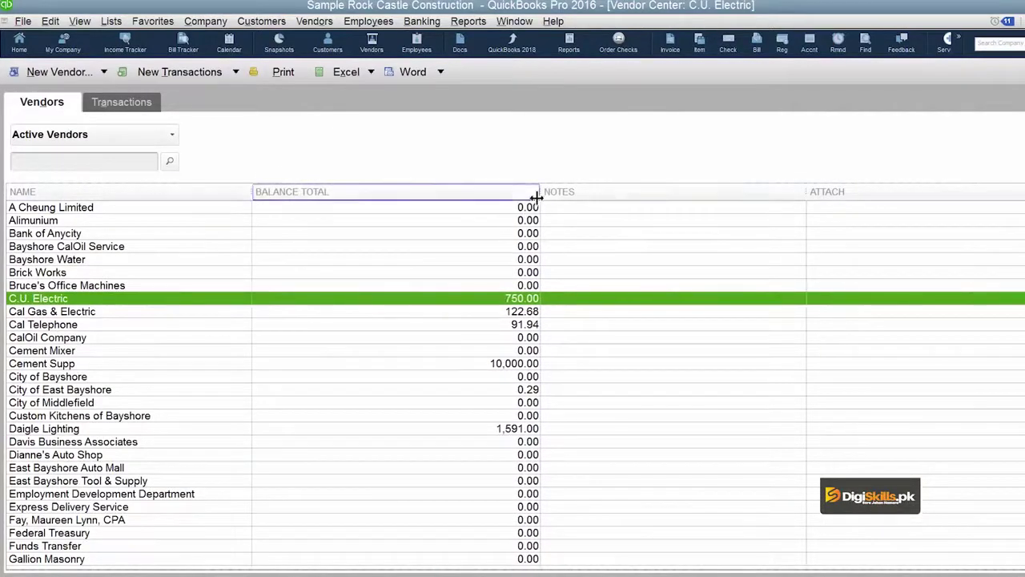
left_click_drag(540, 195, 414, 162)
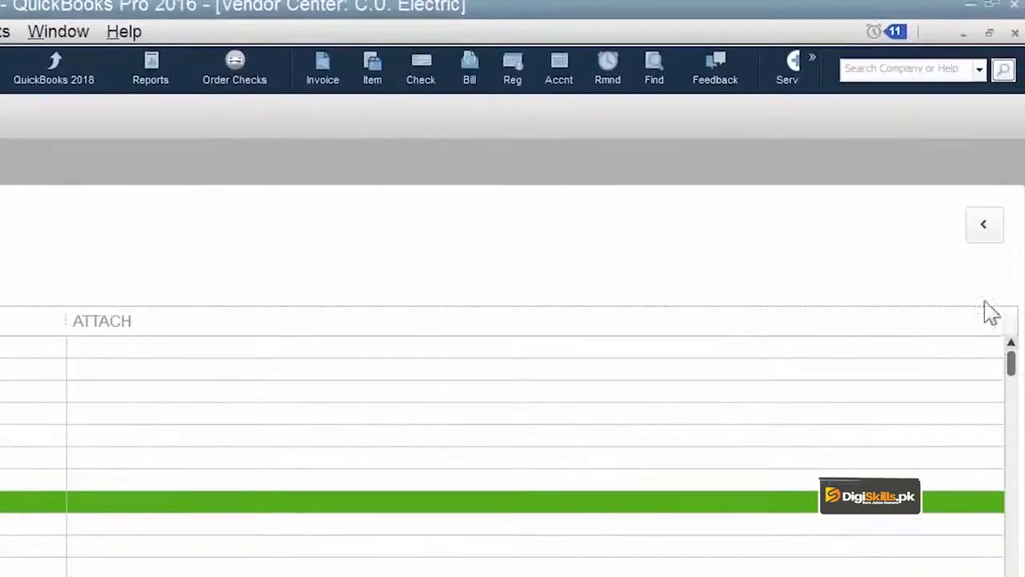
left_click(983, 237)
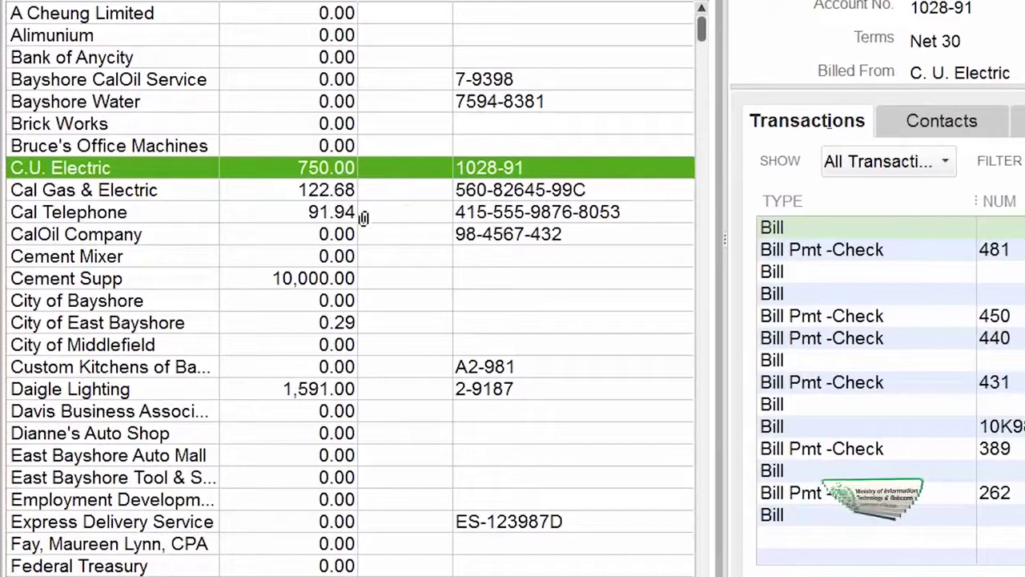
- Remove the Attach column from the vendor list and widen the Name and Balance Total columns
right_click(410, 202)
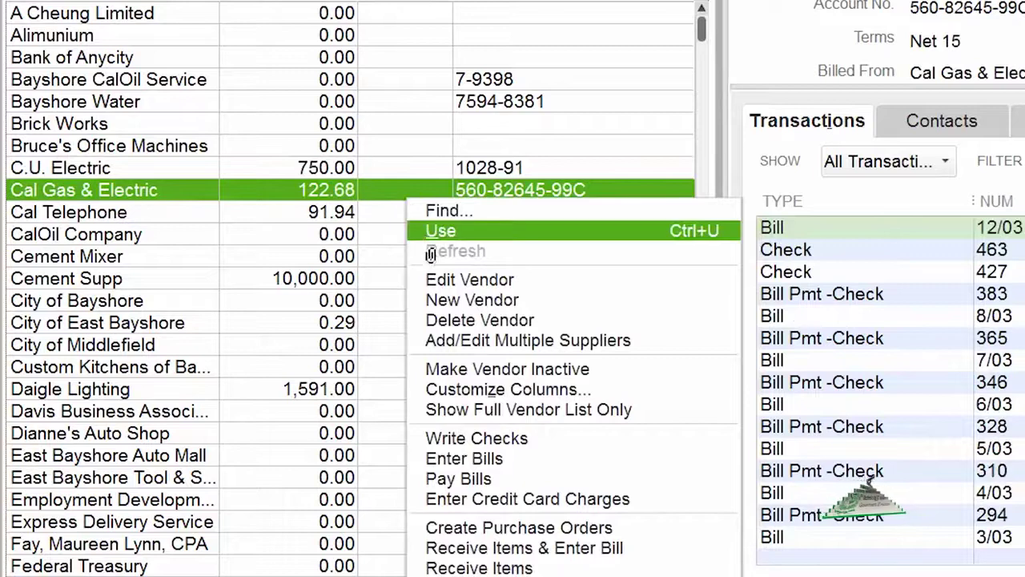
left_click(557, 391)
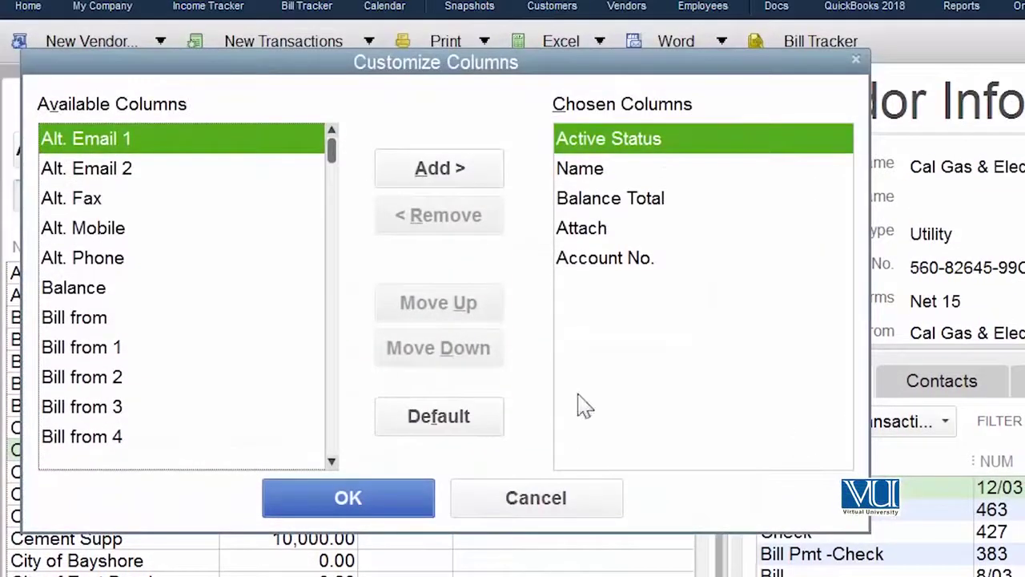
left_click(602, 231)
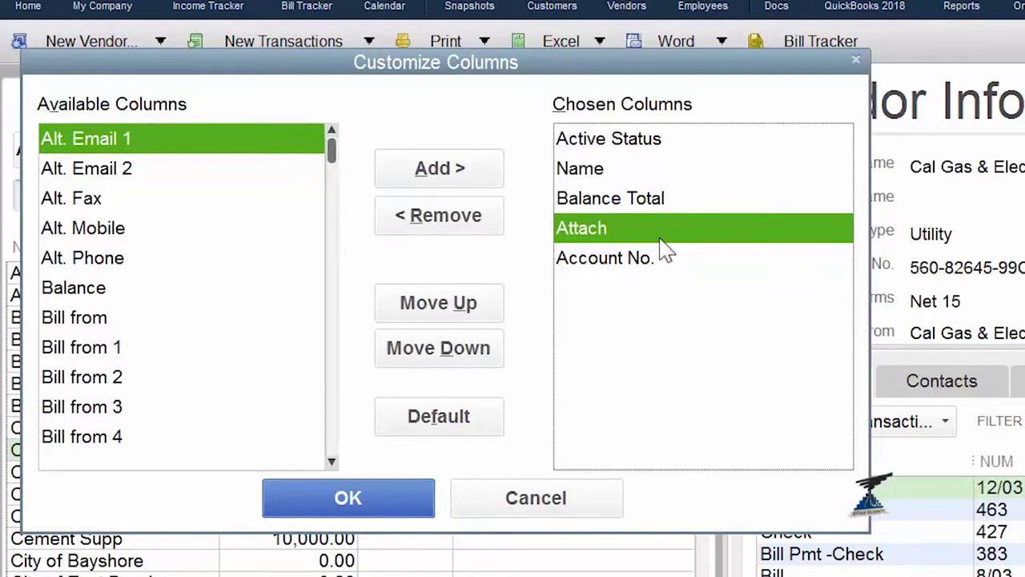
left_click(468, 221)
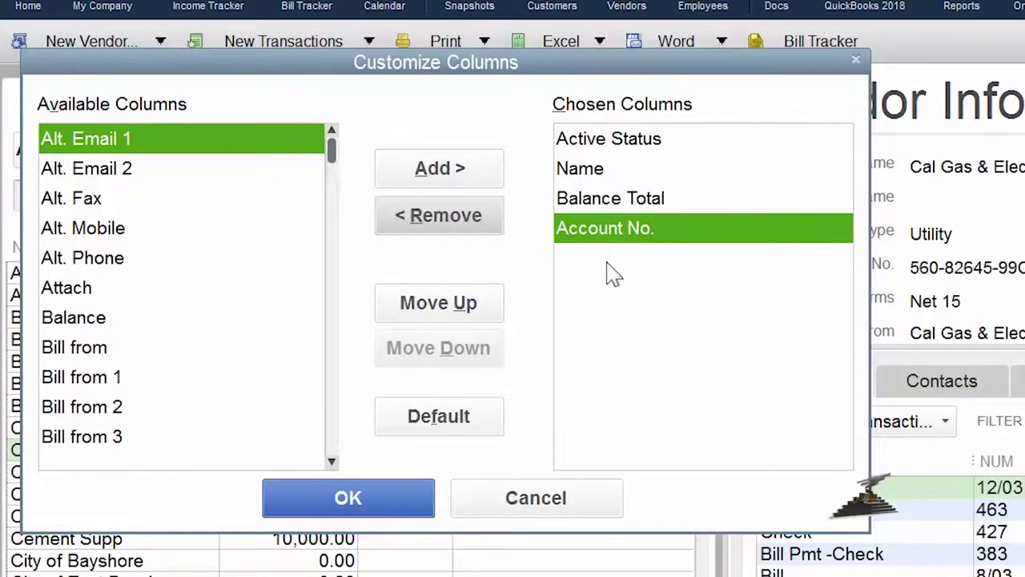
left_click(381, 501)
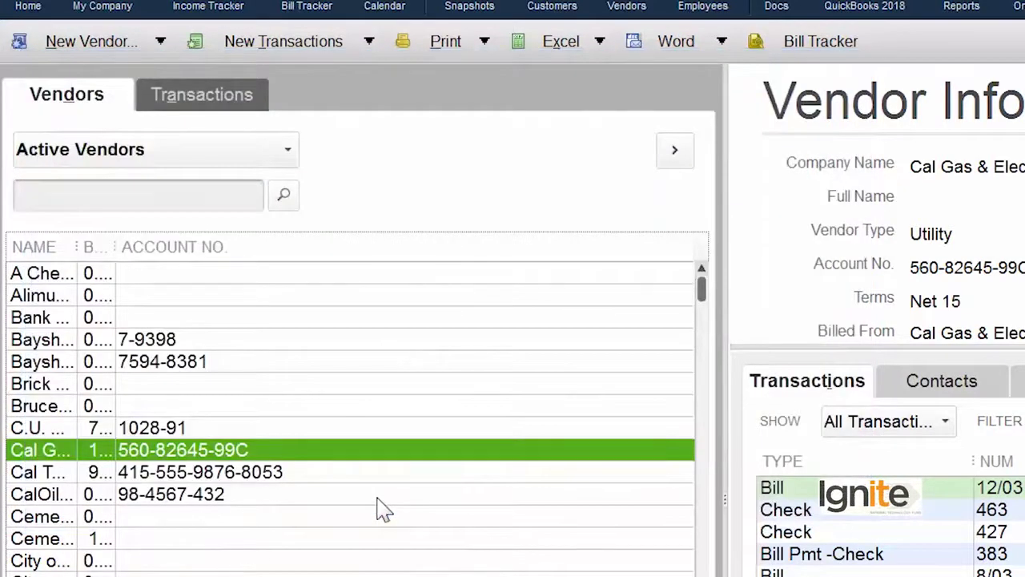
left_click_drag(80, 247, 330, 247)
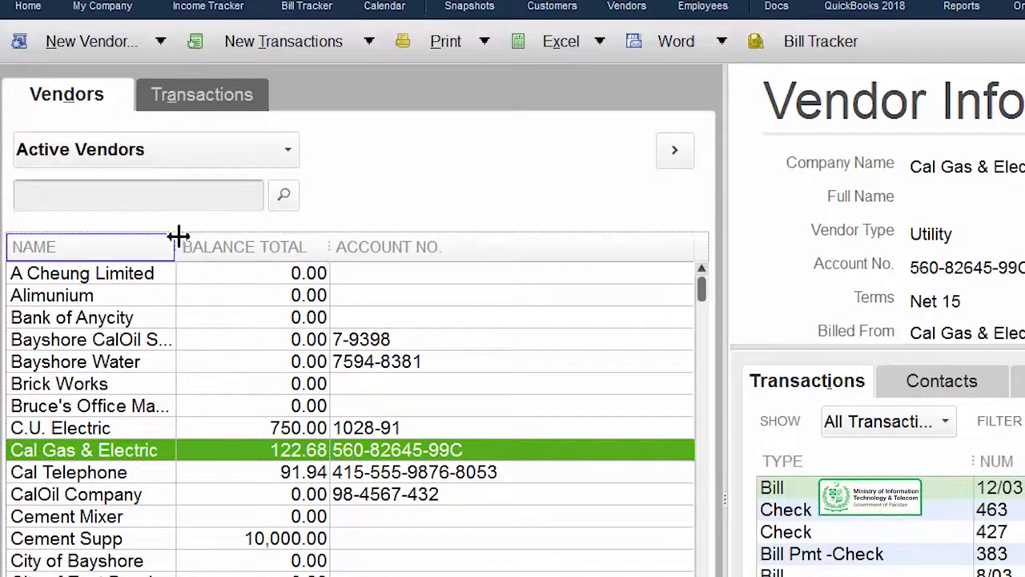
left_click_drag(177, 238, 345, 244)
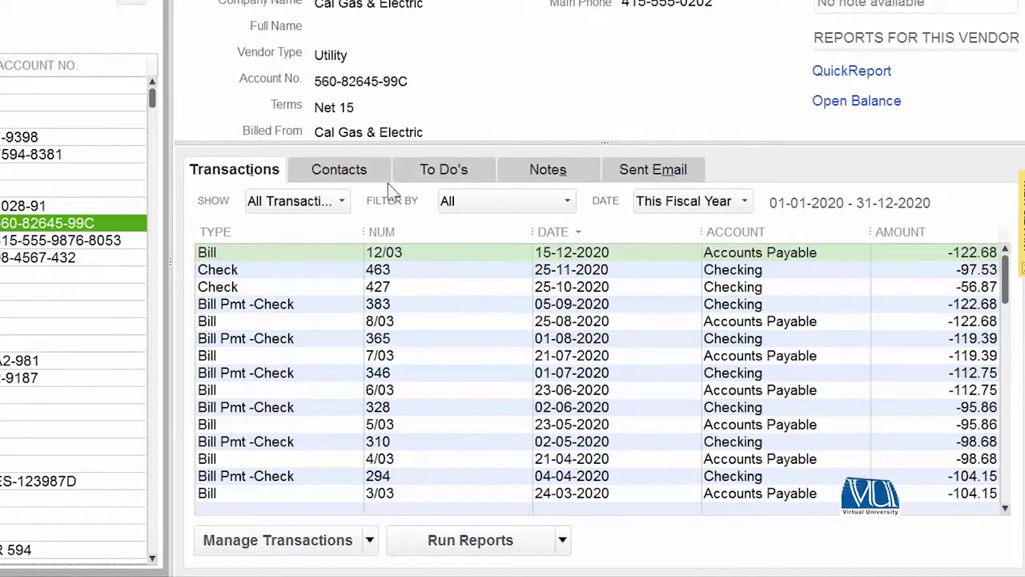
- Look through the contacts, to-do's, notes and sent email of Cal Gas & Electric and return to its transactions
left_click(338, 173)
left_click(430, 172)
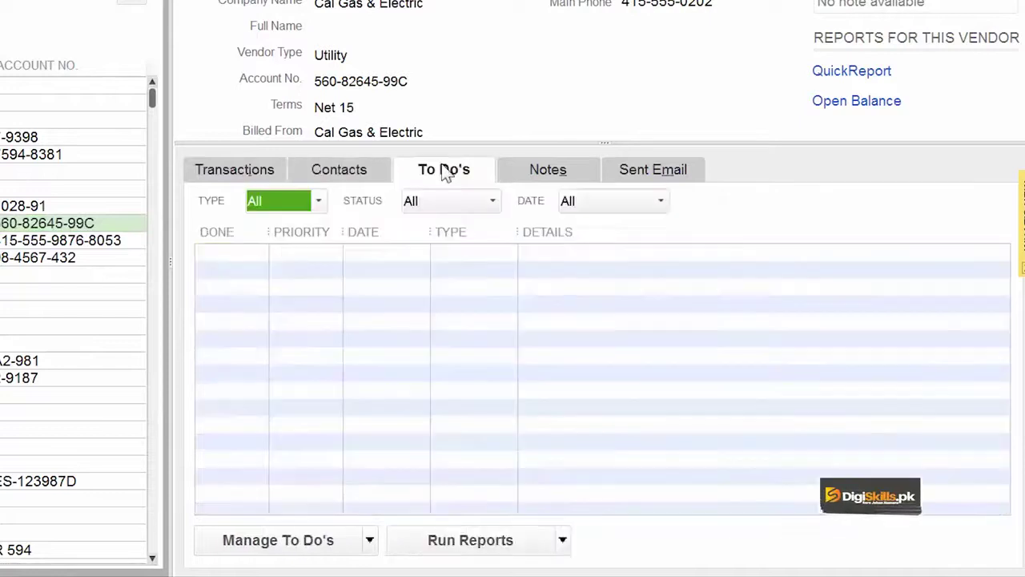
left_click(556, 170)
left_click(653, 181)
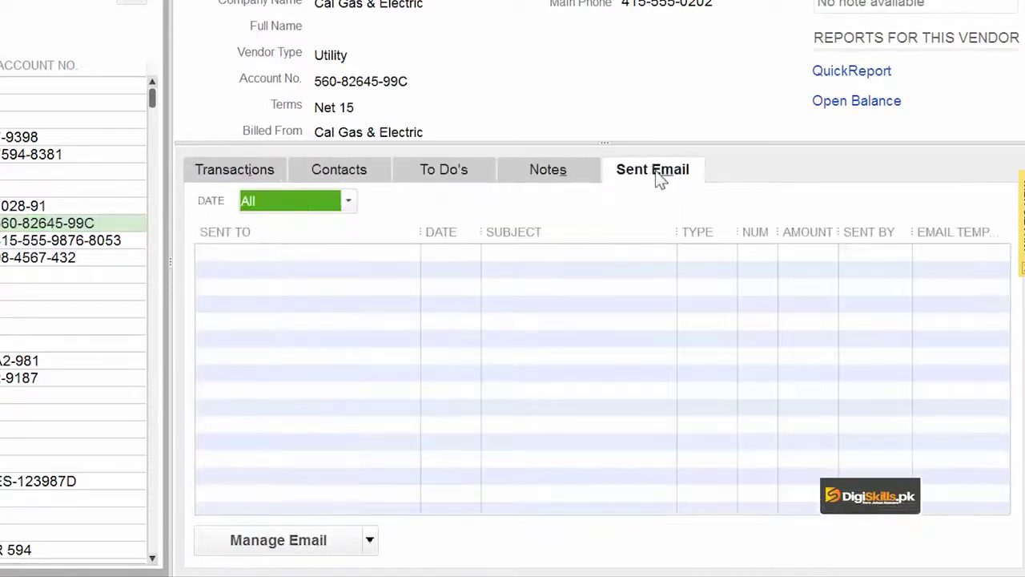
left_click(242, 174)
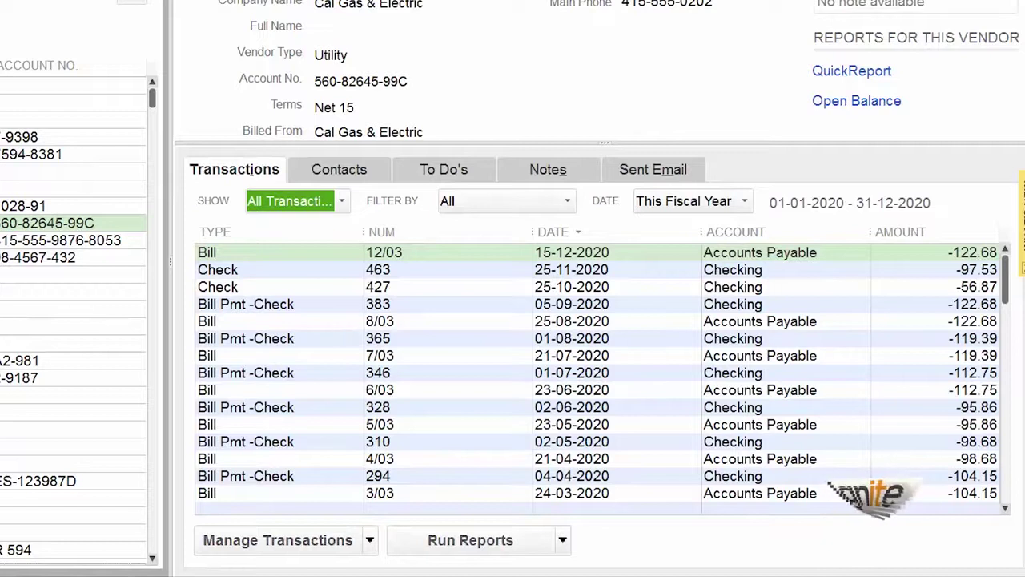
- Add the Due Date column to the vendor's transaction list
right_click(282, 293)
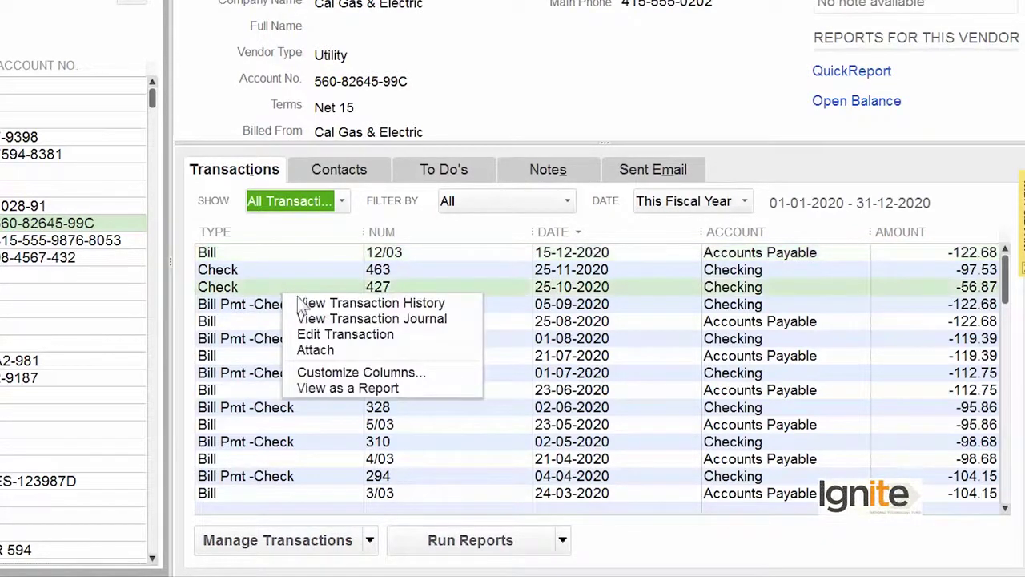
left_click(370, 377)
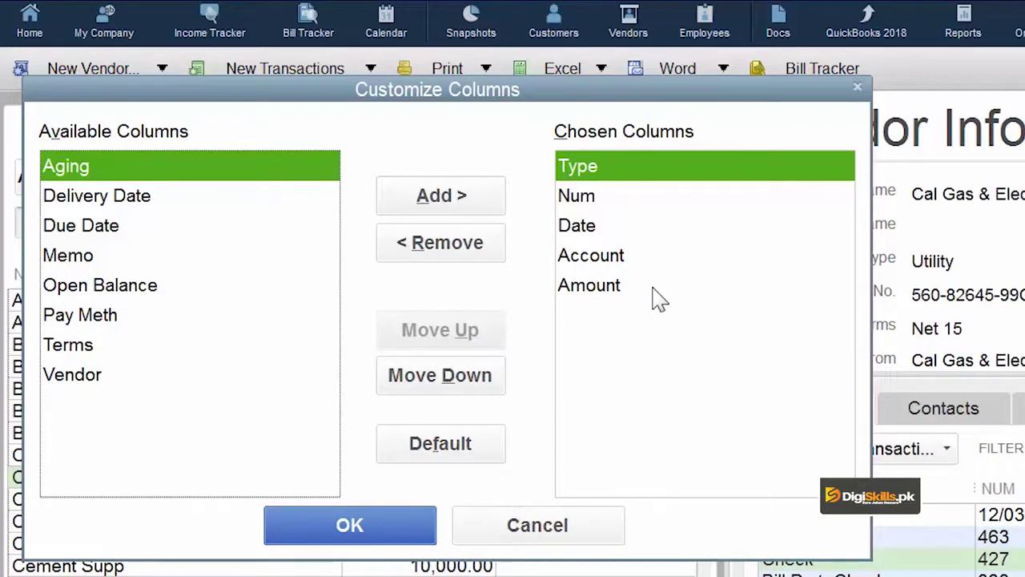
left_click(118, 233)
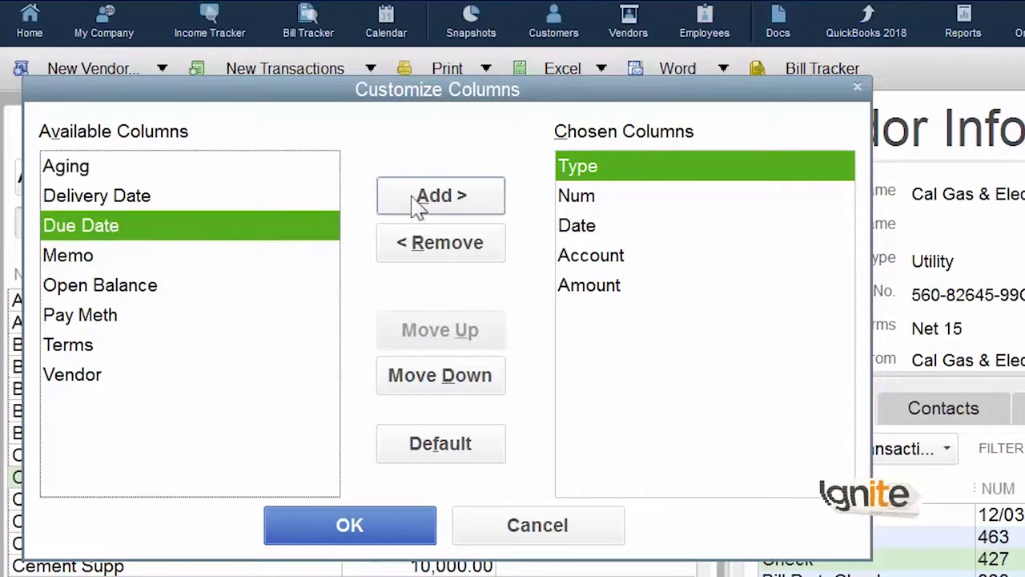
left_click(468, 204)
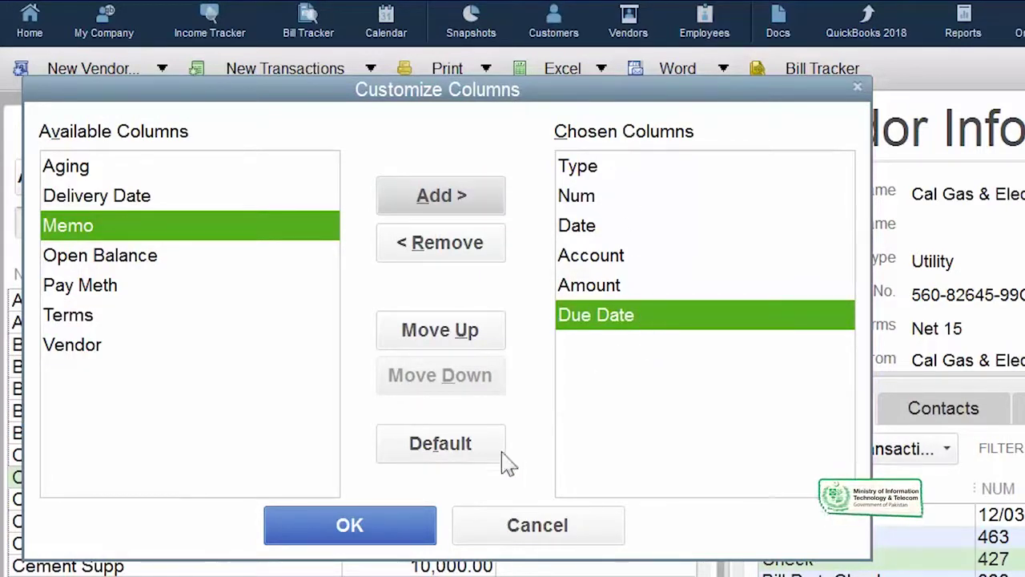
left_click(383, 541)
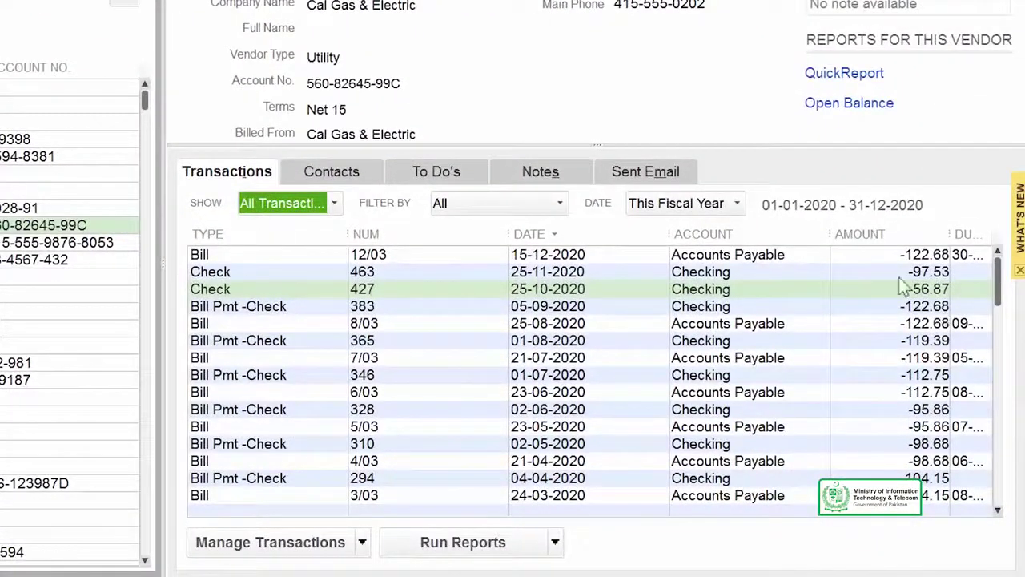
- Narrow the Num, Date, Account and Amount columns of the transaction list to give the Due Date column more room
left_click_drag(509, 234, 459, 234)
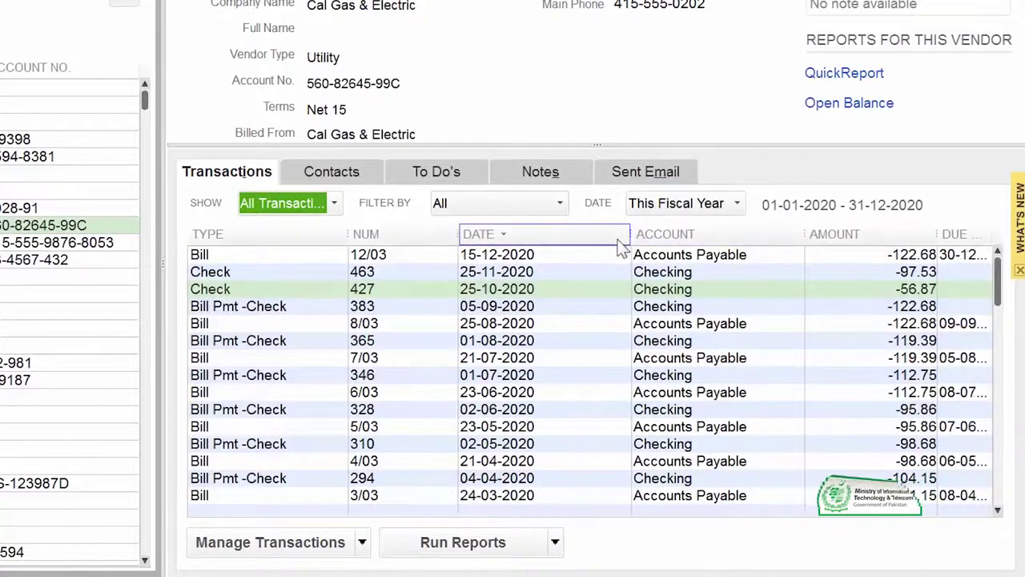
left_click_drag(627, 235, 583, 234)
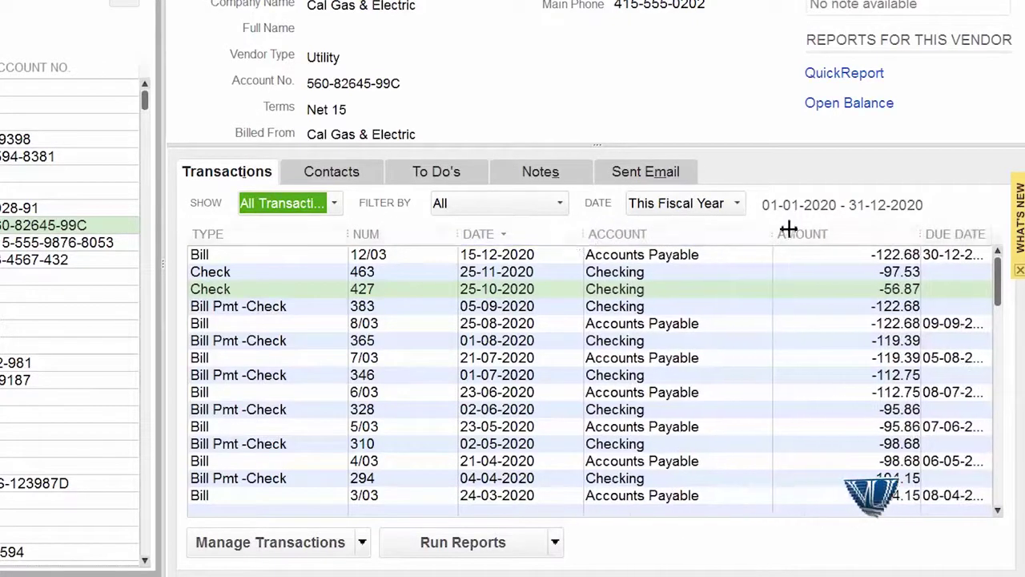
left_click_drag(771, 233, 705, 234)
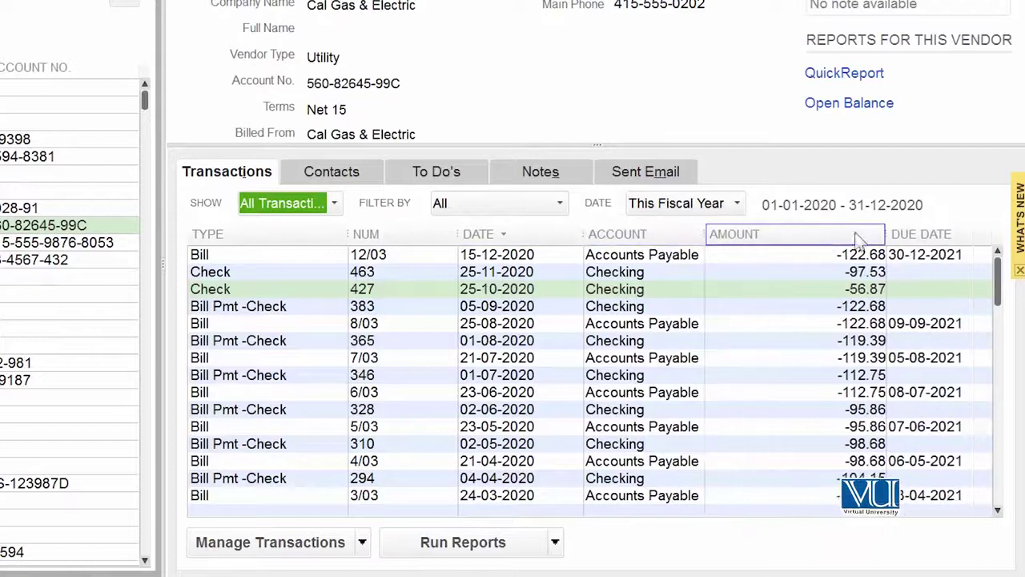
left_click_drag(882, 235, 795, 235)
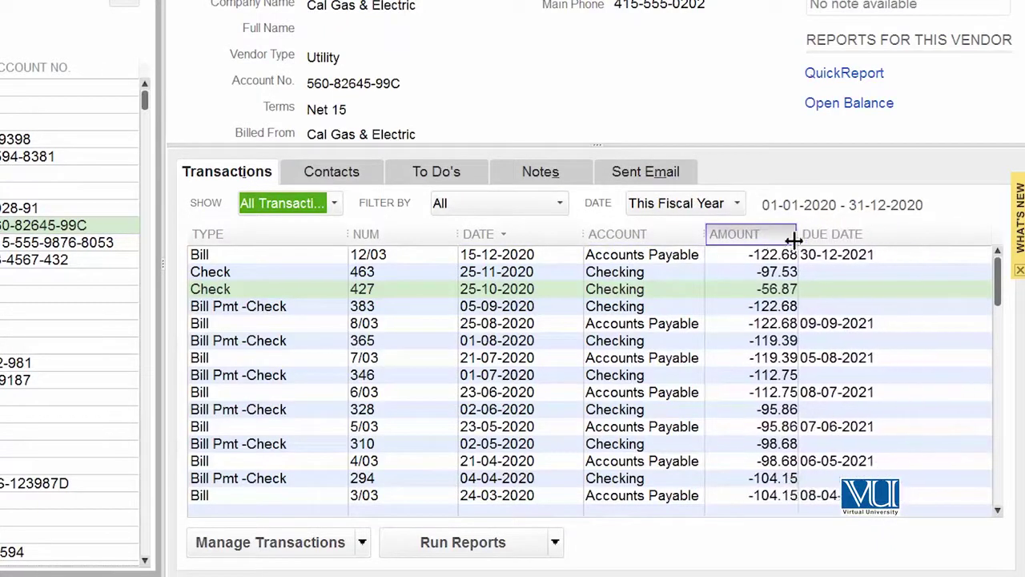